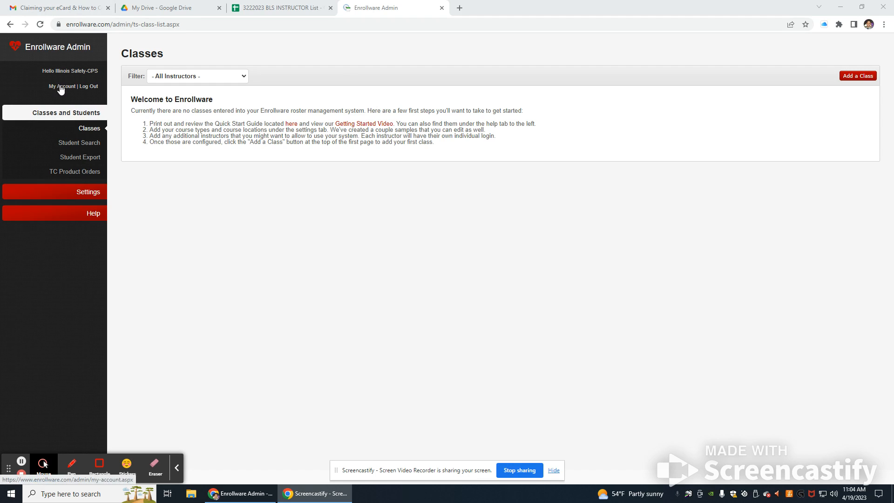
Step: Open Enrollware in a new browser tab and go to the Classes list
left_click(460, 8)
type("enro")
key("Return")
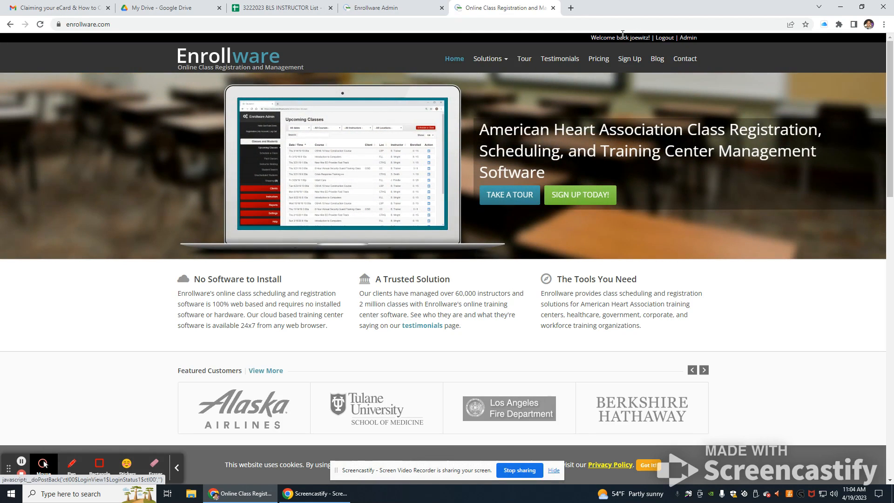
left_click(553, 8)
left_click(78, 115)
left_click(88, 113)
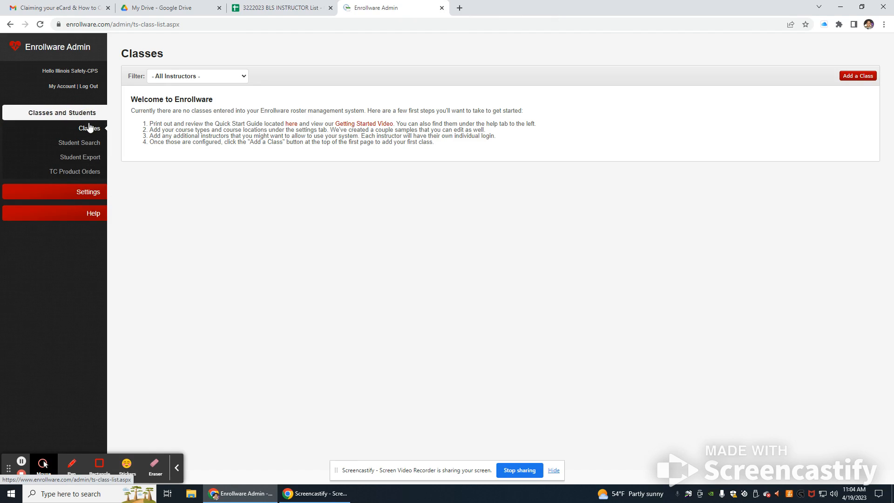
left_click(90, 129)
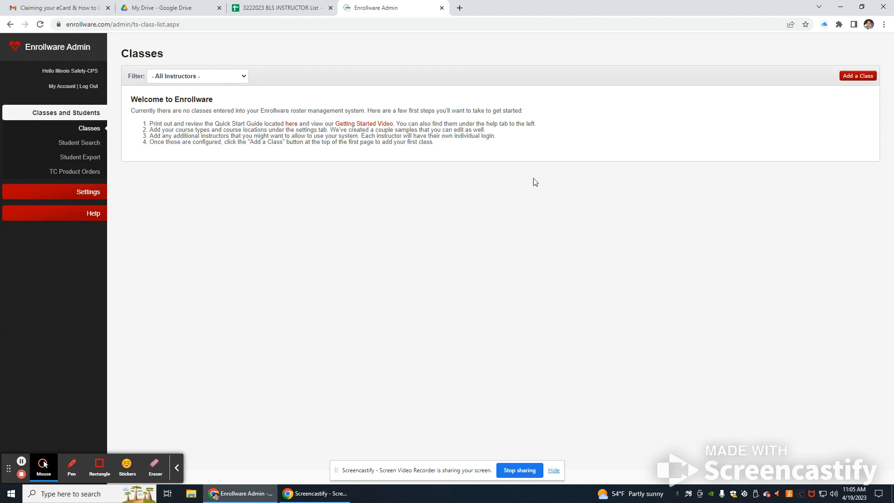
Step: Start a new class with course Basic Life Support (BLS), the lead instructor, and Chicago Public Schools location
left_click(850, 77)
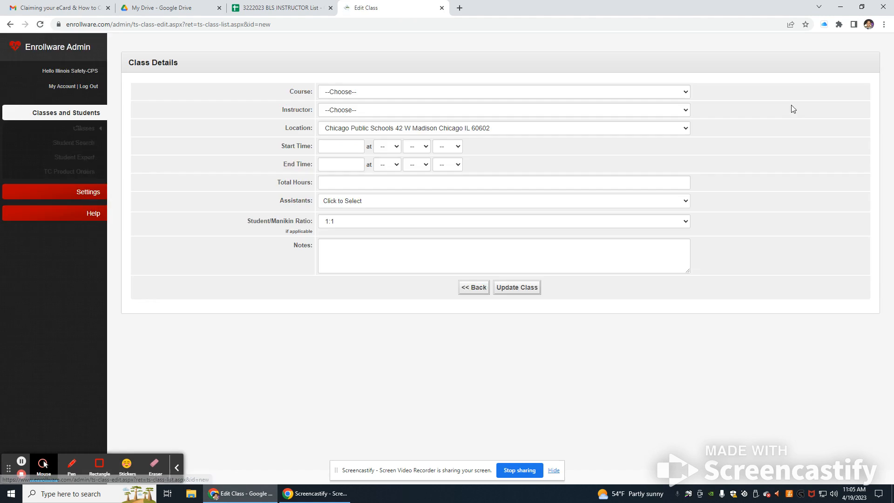
left_click(332, 95)
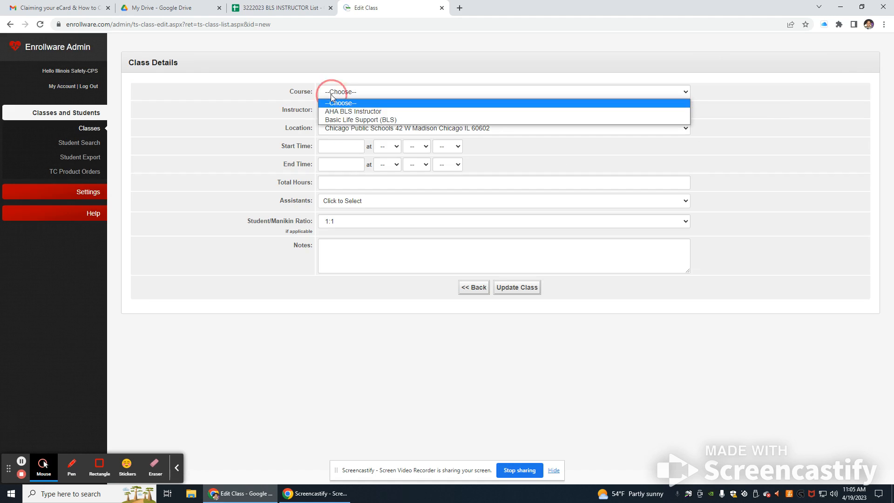
left_click(343, 120)
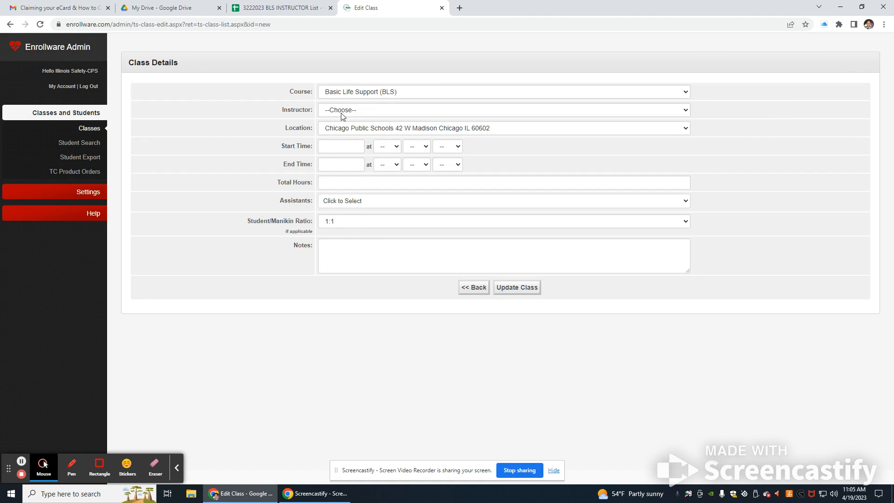
left_click(340, 112)
left_click(343, 278)
left_click(366, 129)
left_click(352, 139)
Step: Set the class start to April 19, 2023 at 8:00 AM
left_click(347, 145)
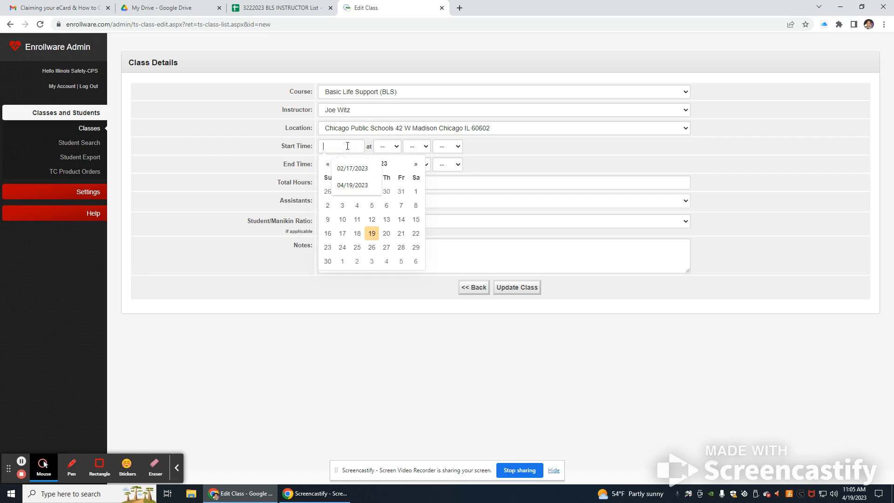
left_click(371, 232)
left_click(390, 148)
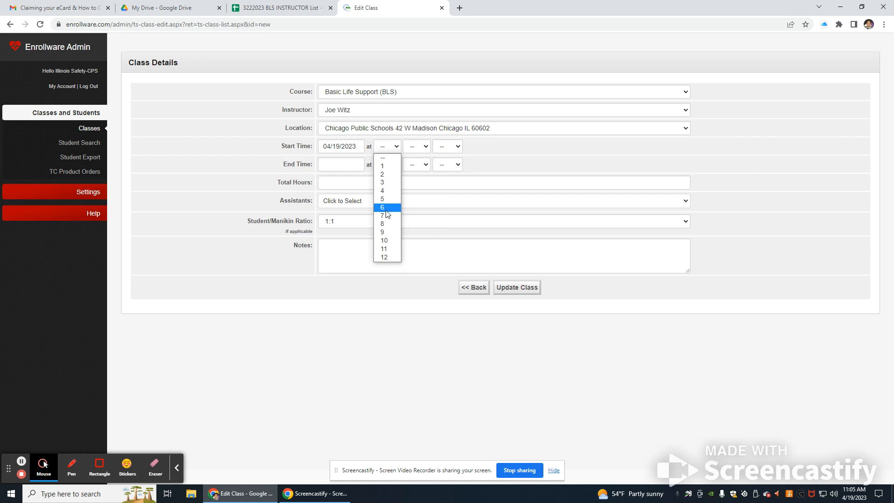
left_click(383, 224)
left_click(414, 148)
left_click(413, 166)
left_click(454, 148)
left_click(447, 166)
Step: Set the class end to April 19, 2023 at 12:00 PM
left_click(454, 165)
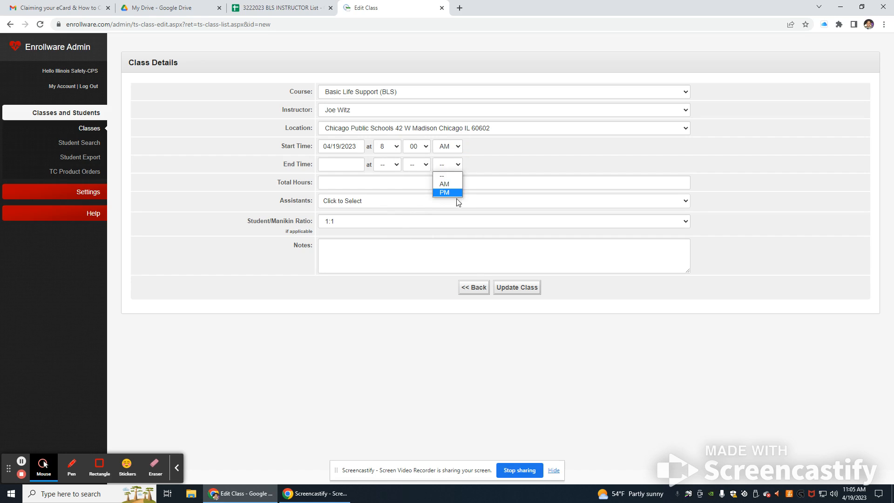
left_click(417, 165)
left_click(421, 185)
left_click(387, 164)
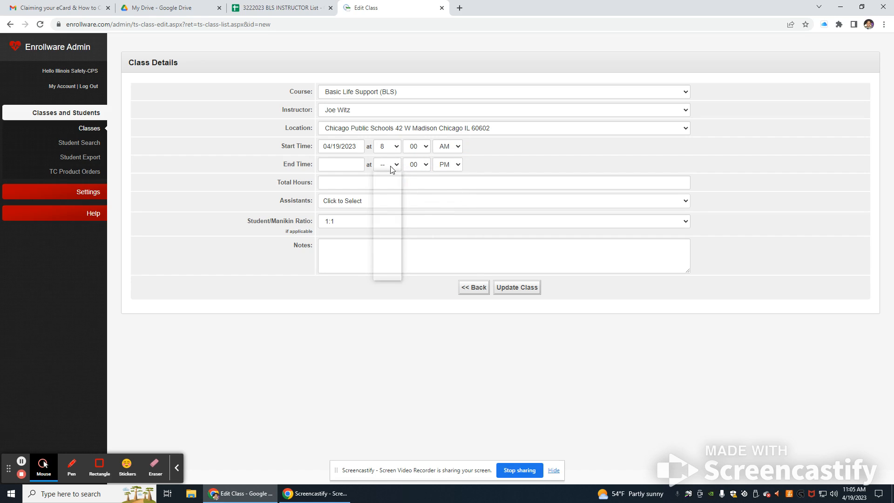
left_click(384, 276)
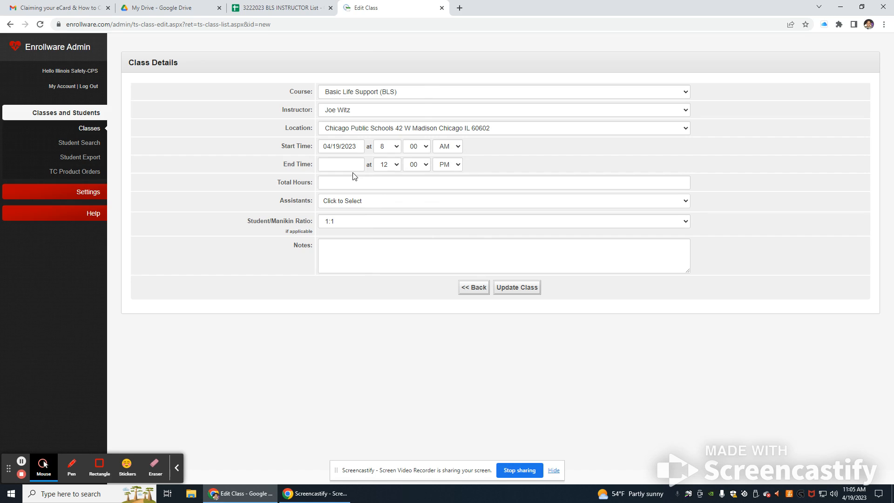
left_click(352, 168)
left_click(371, 119)
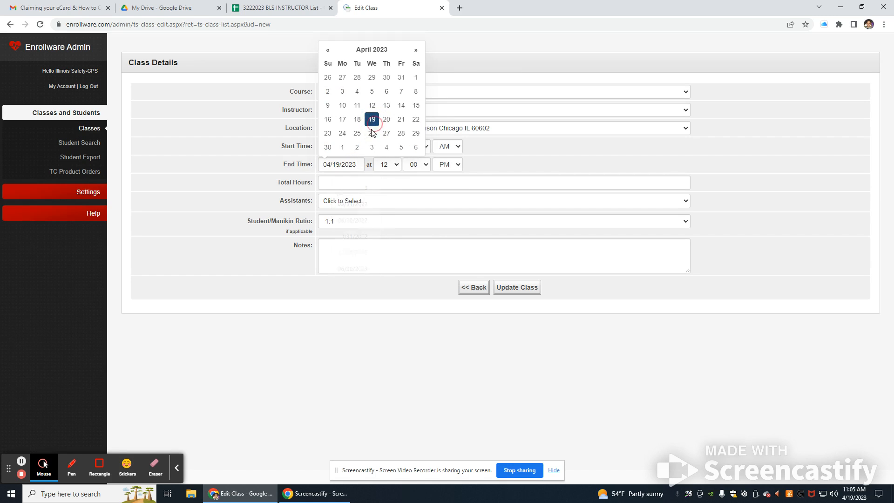
Step: Set Total Hours to 4, leaving no assistants assigned to the class
left_click(336, 185)
type("4")
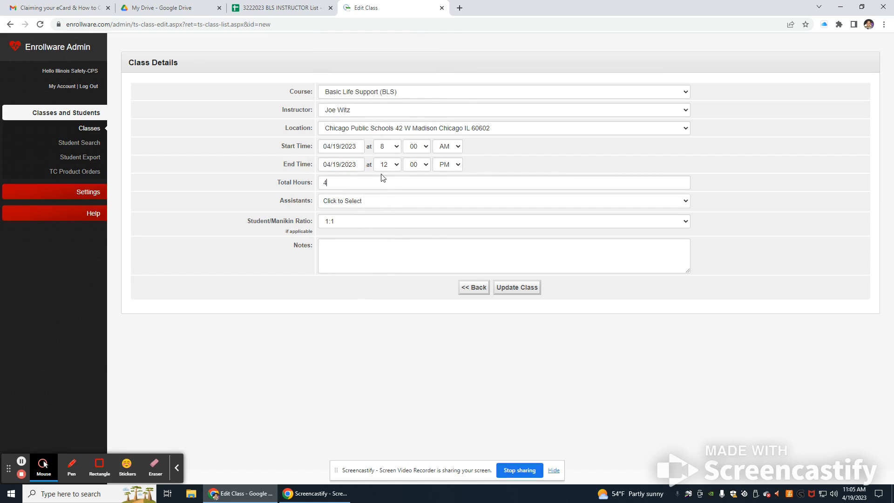
left_click(366, 204)
left_click(372, 279)
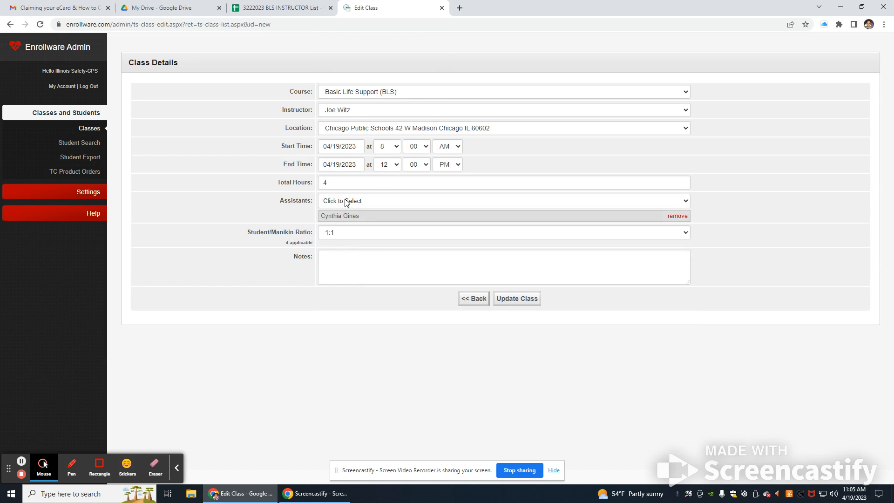
left_click(352, 205)
left_click(359, 321)
left_click(359, 205)
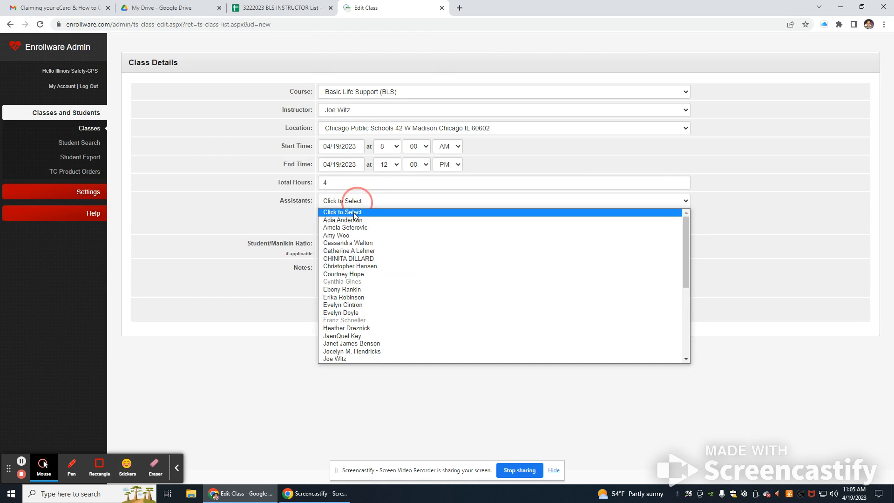
left_click(394, 251)
left_click(678, 216)
left_click(677, 216)
left_click(677, 216)
Step: Set the student to manikin ratio to 2:1 and save the new class
left_click(336, 222)
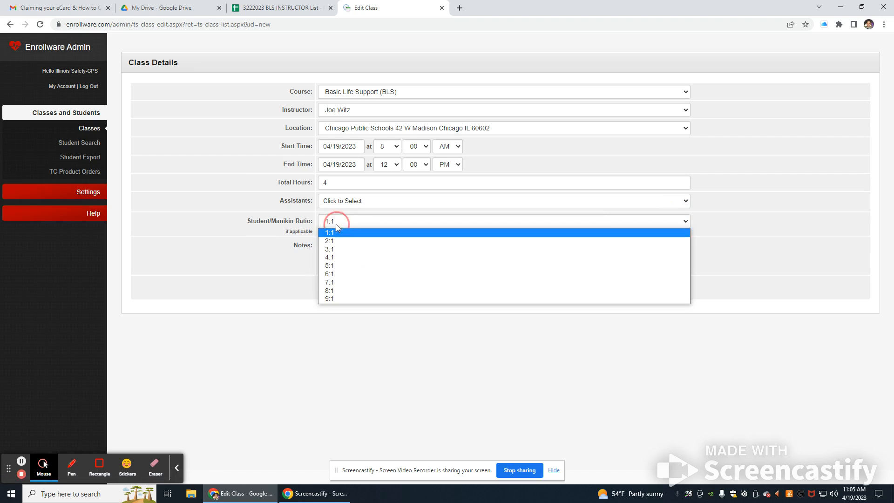
left_click(331, 250)
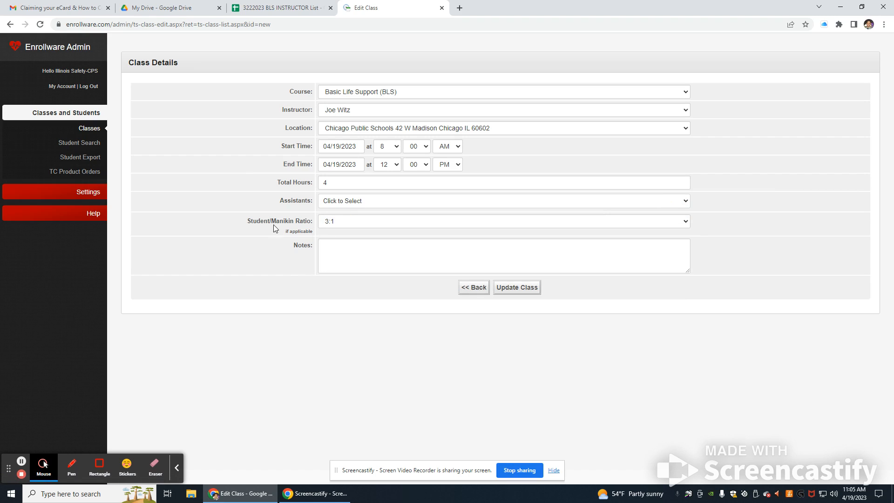
left_click(328, 225)
left_click(334, 243)
left_click(518, 291)
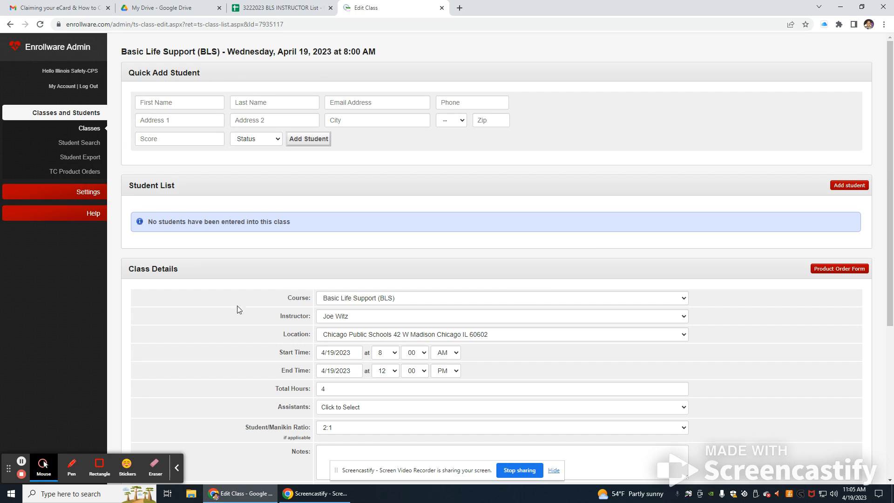
Step: Enter the first student's first name, last name and email address in Quick Add Student
scroll(529, 375, "down", 3)
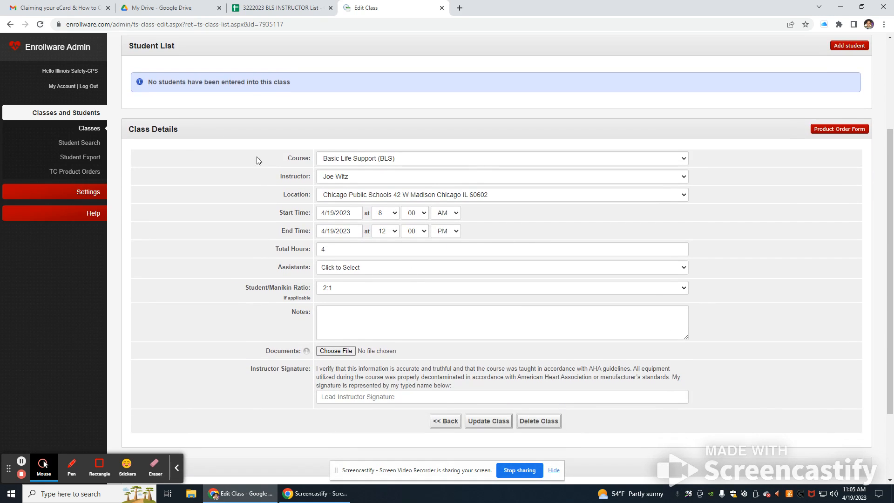
scroll(302, 222, "up", 3)
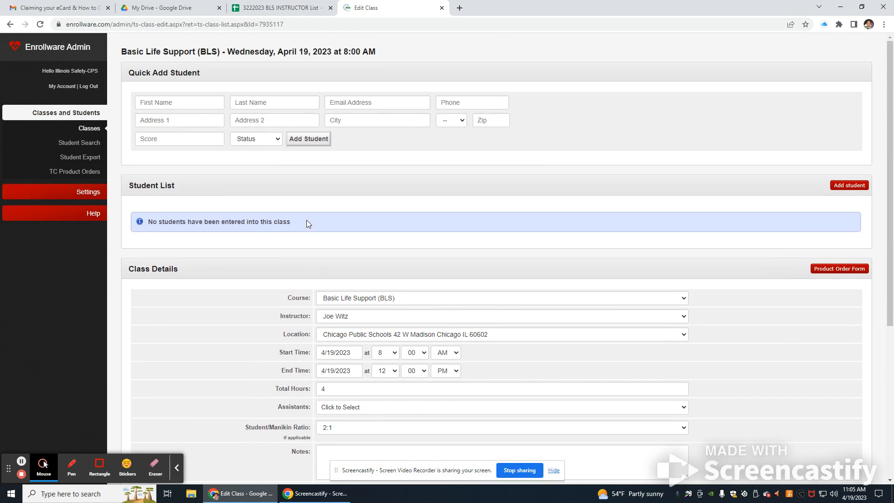
left_click(184, 100)
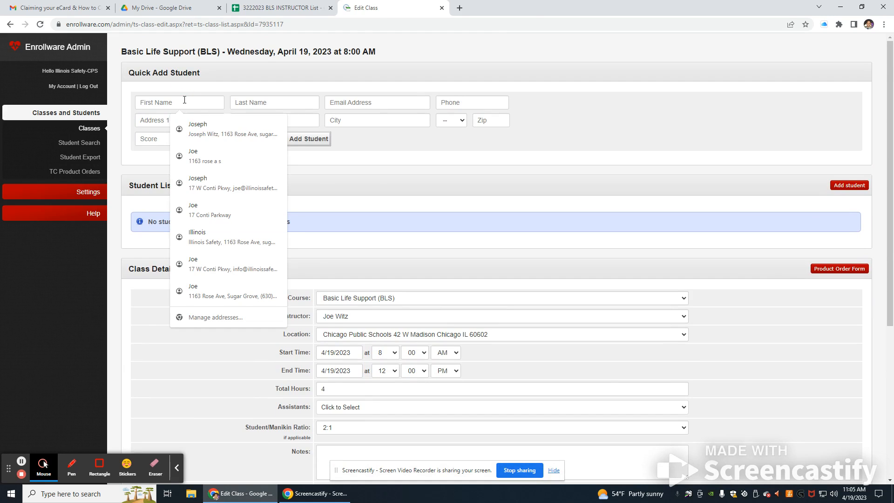
key("Tab")
key("Tab")
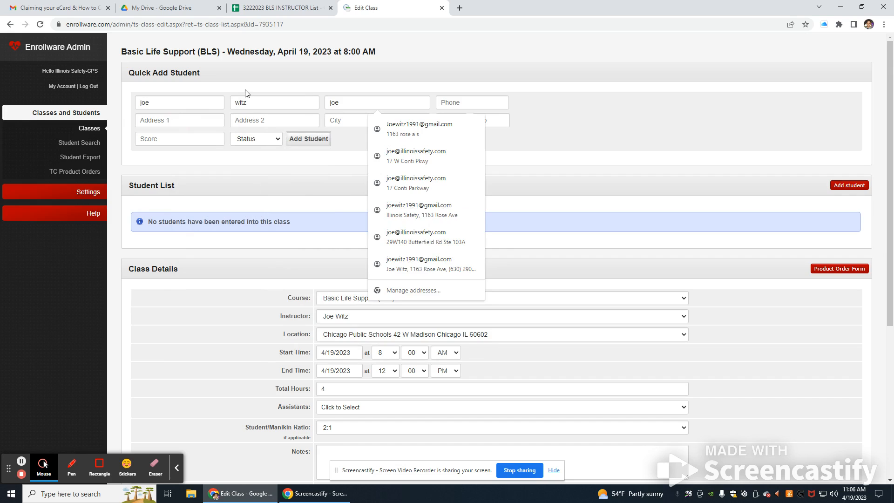
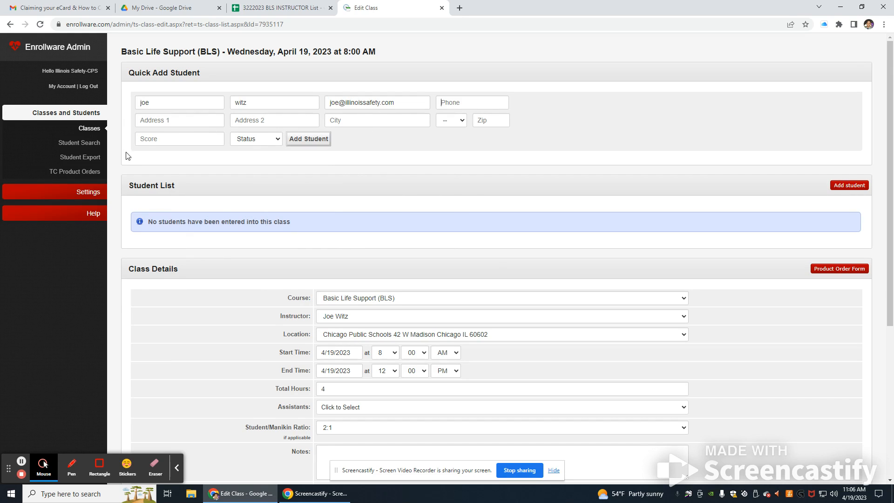
Step: Enter a score of 84 for the first student
left_click(158, 138)
type("100")
left_click_drag(183, 138, 101, 139)
type("96")
key("BackSpace")
type("4")
key("BackSpace")
type("2")
key("BackSpace")
key("BackSpace")
type("88")
key("BackSpace")
type("4")
Step: Set the student's status to Complete and add them to the class
left_click_drag(161, 142, 135, 141)
left_click(242, 142)
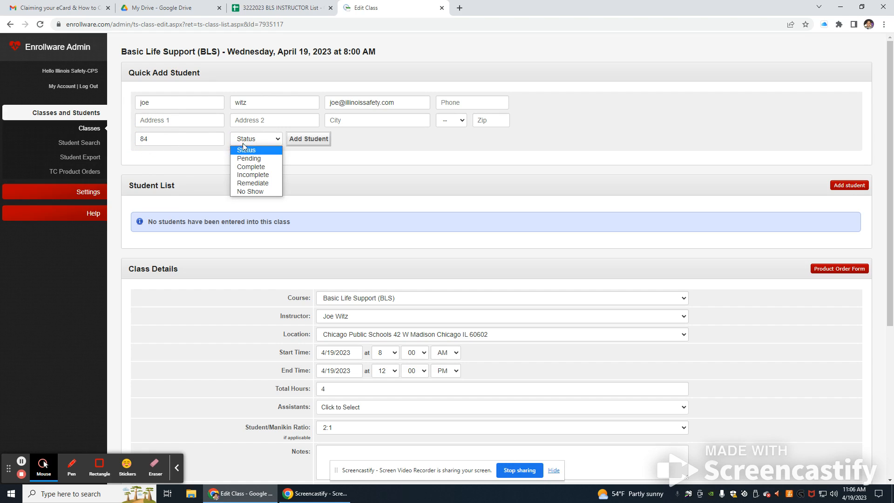
left_click(255, 167)
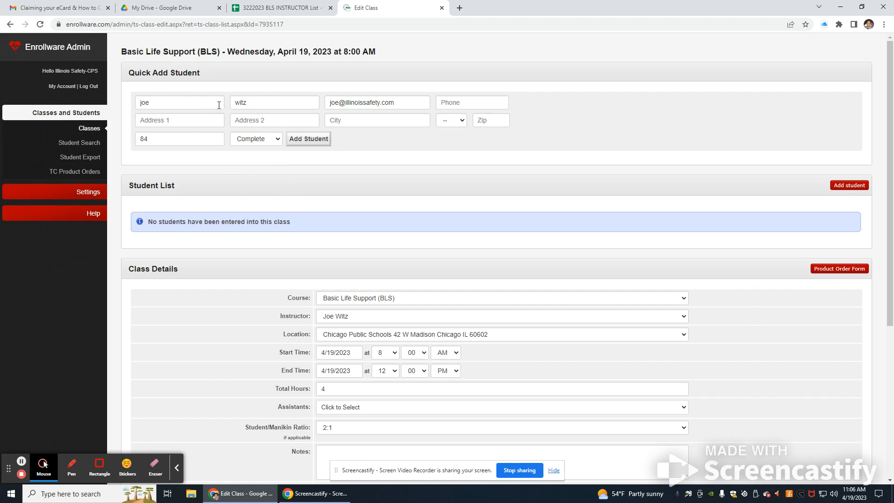
left_click(307, 140)
Step: Enter the second student's name, email address and a score of 100
left_click(186, 103)
type("H")
key("BackSpace")
type("John")
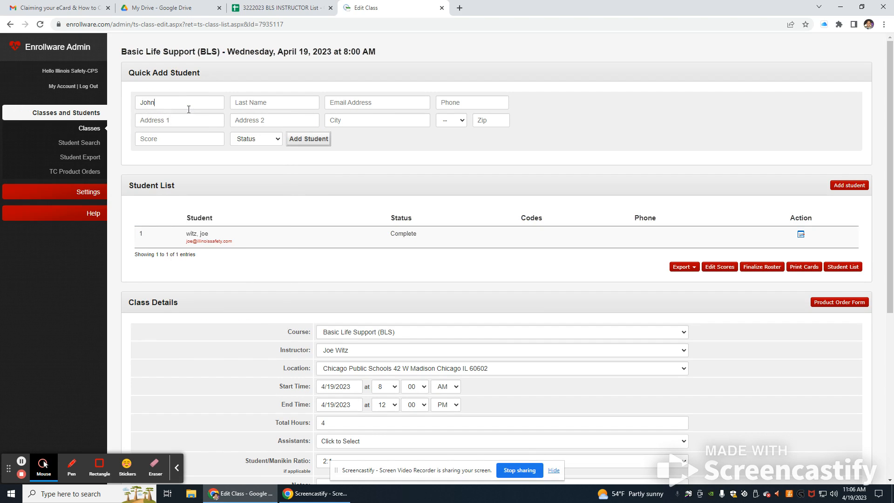
type("Snui")
key("BackSpace")
key("BackSpace")
type("mith")
key("Tab")
type("john@smith/")
left_click(200, 138)
type("100")
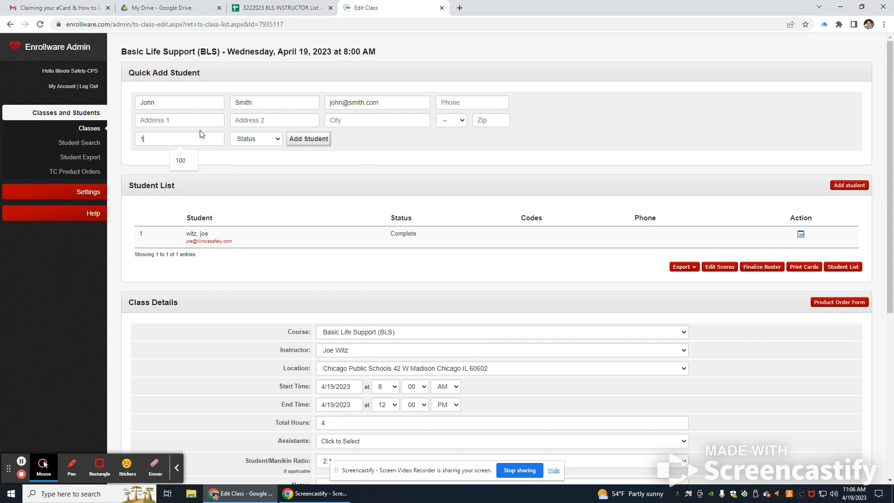
Step: Set the second student's status to Complete and add them to the roster
left_click(260, 141)
left_click(265, 159)
left_click(264, 141)
left_click(265, 167)
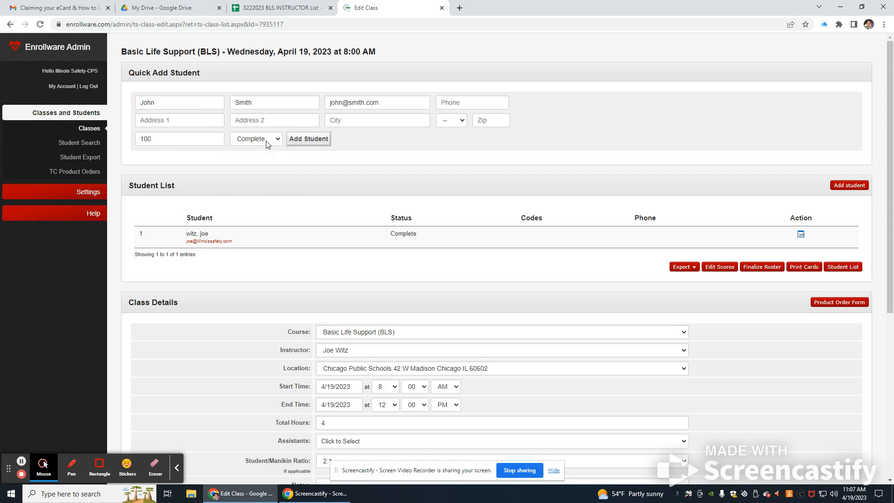
left_click(327, 142)
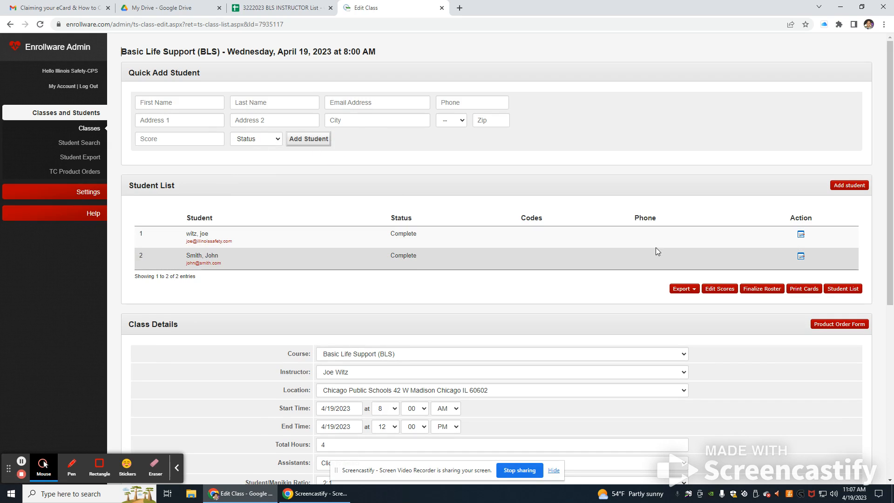
scroll(287, 280, "down", 3)
scroll(296, 254, "down", 3)
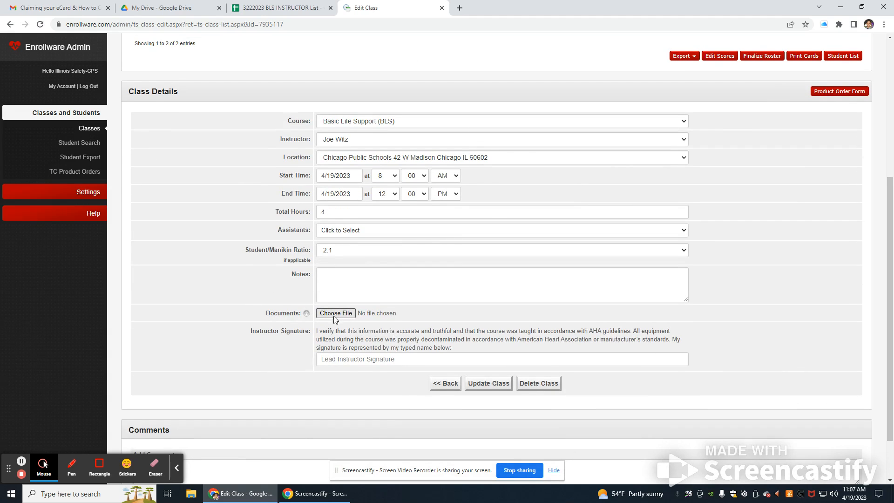
Step: Review the Class Details and Documents info, then save with Update Class
scroll(333, 316, "up", 3)
scroll(331, 312, "up", 3)
scroll(331, 312, "down", 5)
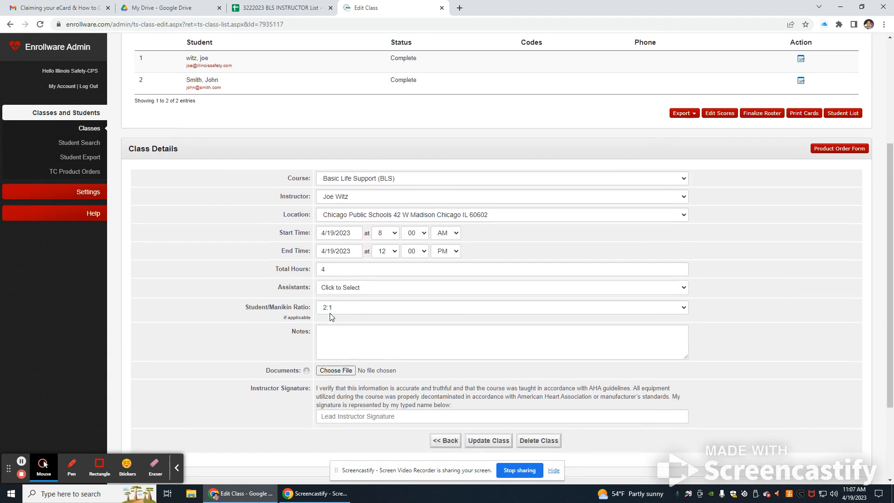
scroll(337, 315, "down", 1)
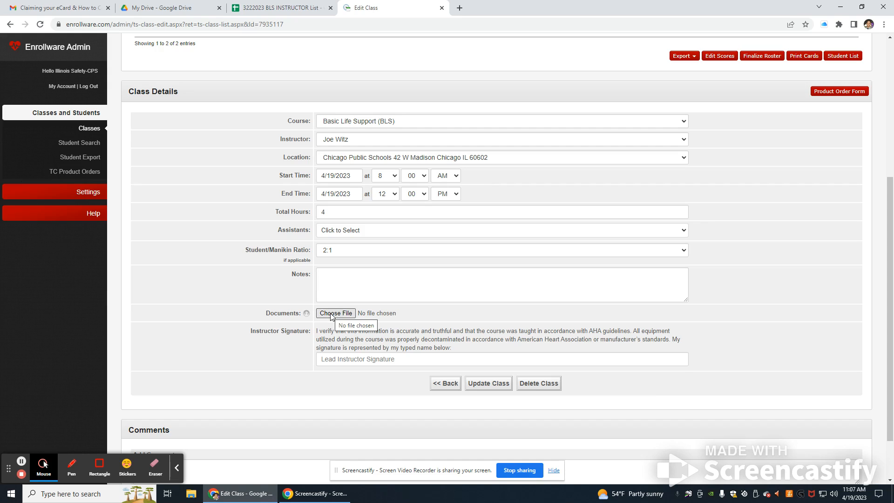
mouse_move(310, 317)
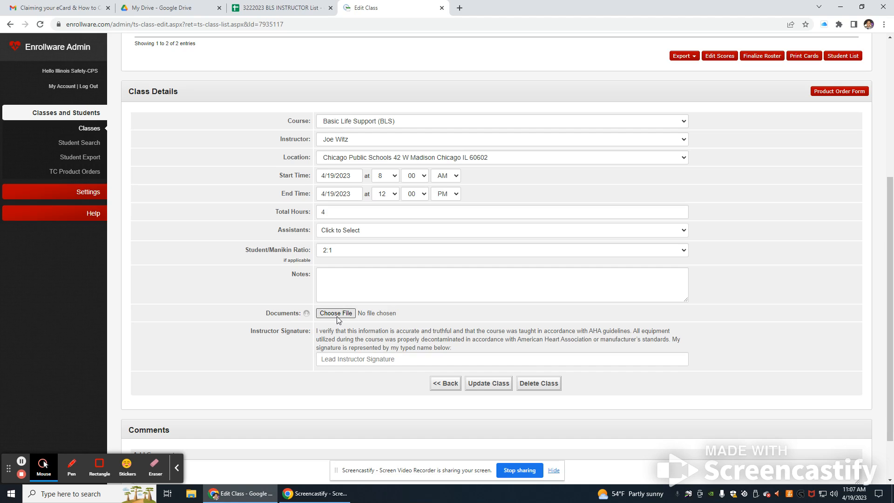
left_click(492, 387)
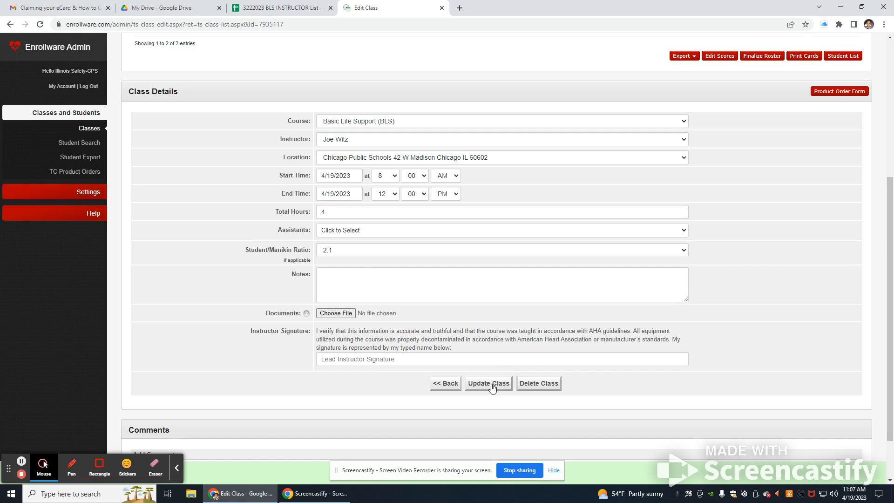
scroll(493, 375, "up", 5)
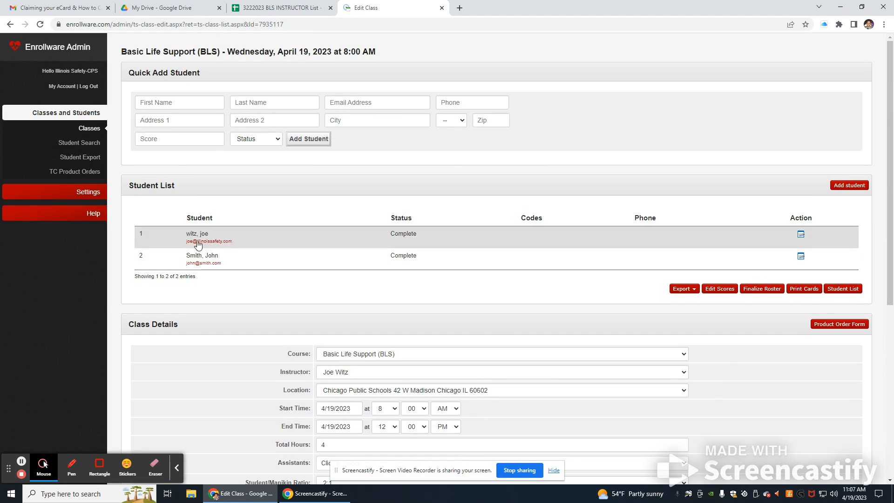
scroll(222, 371, "down", 4)
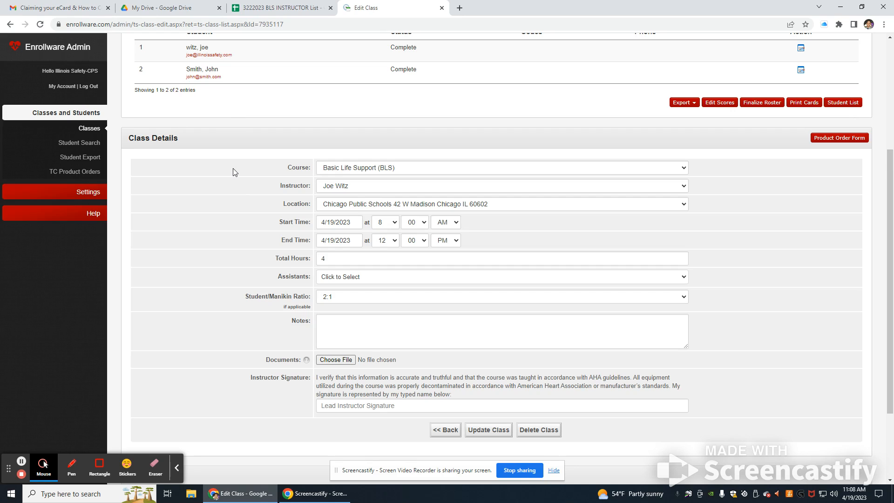
scroll(301, 265, "up", 2)
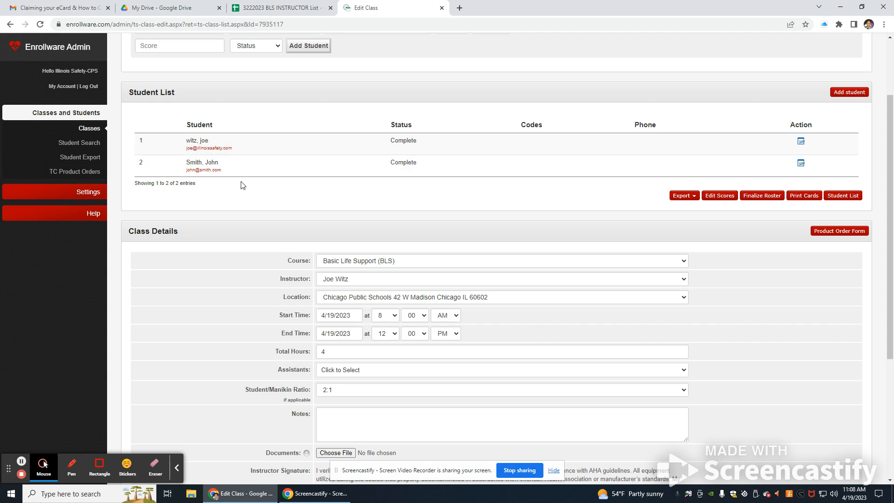
Step: Address the 'eCards for CPS Class' draft to the company's info email address
left_click(61, 8)
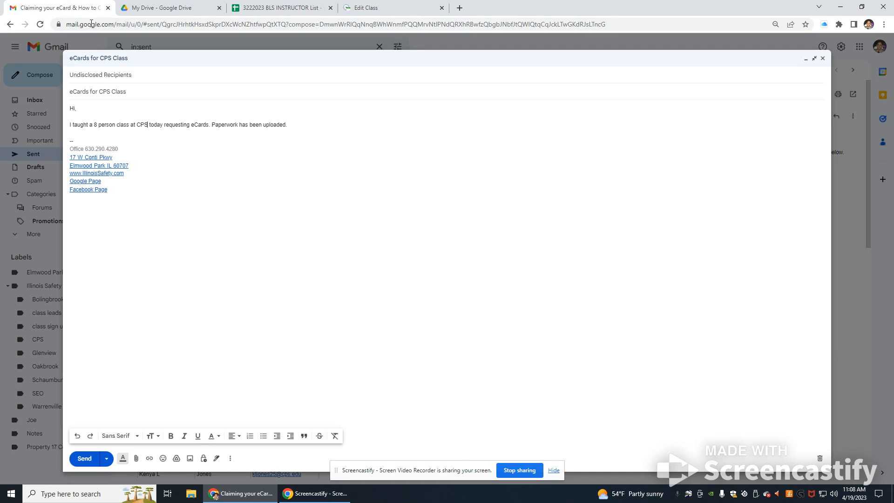
left_click(115, 79)
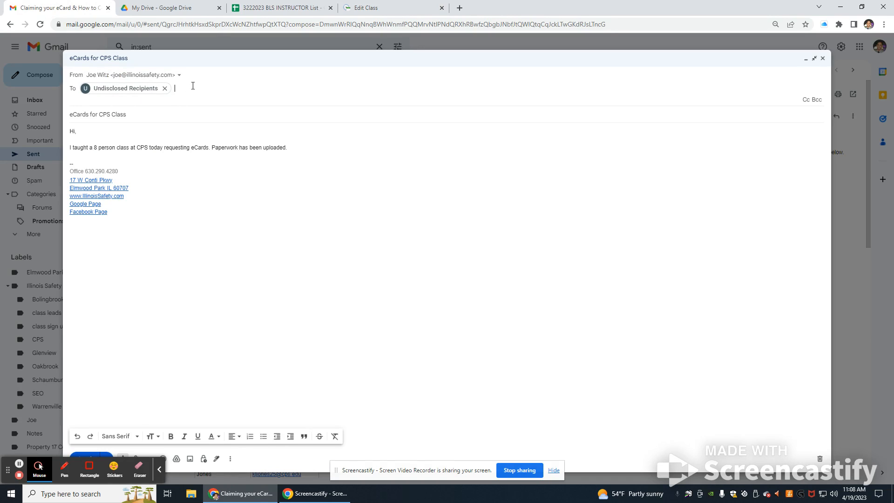
left_click(164, 88)
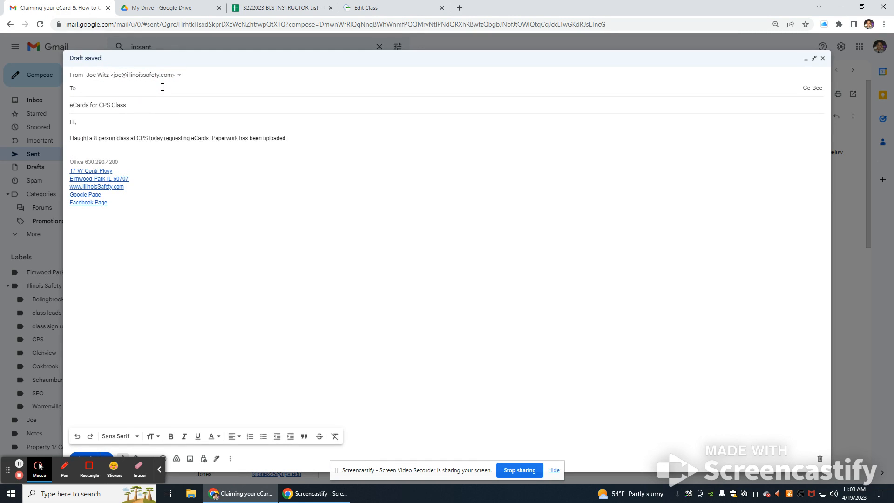
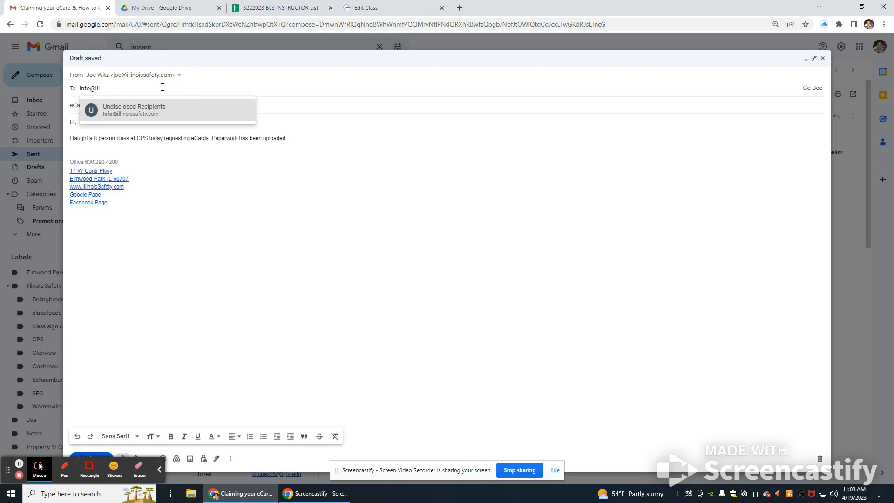
left_click(294, 104)
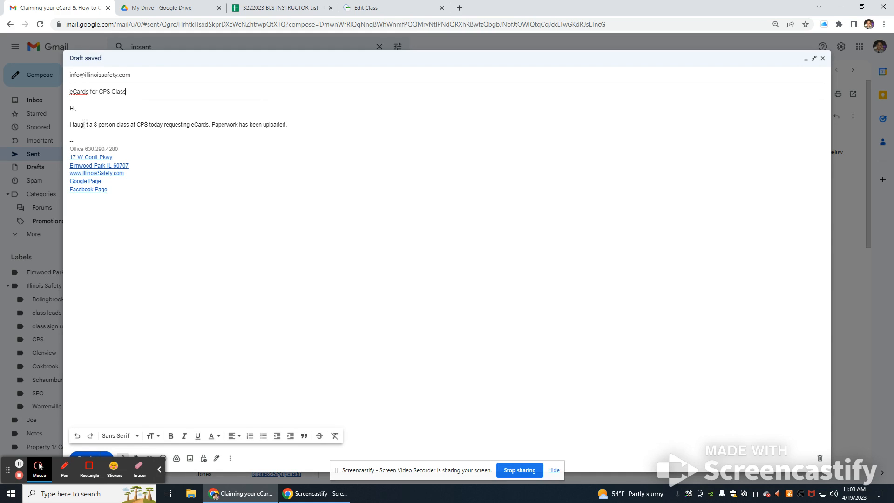
Step: Change the class size in the body from 8 to 2 and send the email
key("BackSpace")
type("2")
left_click(92, 457)
left_click(403, 5)
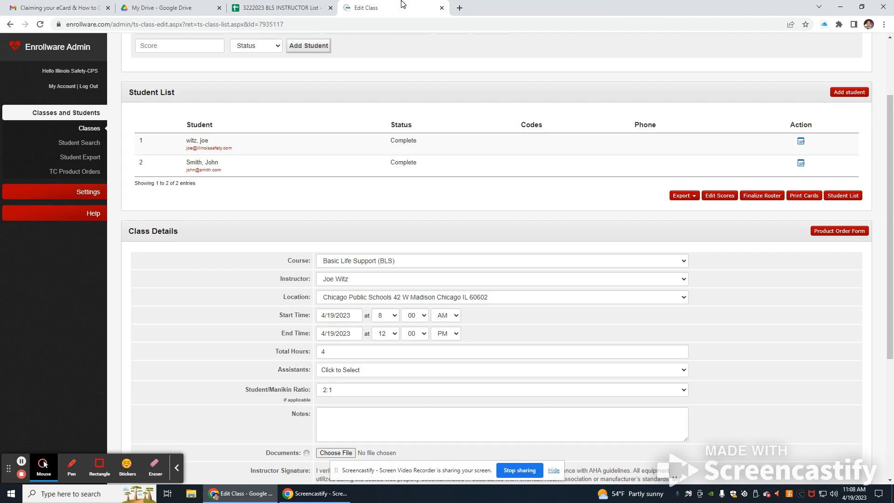
Step: Open Print Cards for the BLS class, review the AHA Direct Connect inventory, then view Paper Cards
scroll(340, 287, "up", 3)
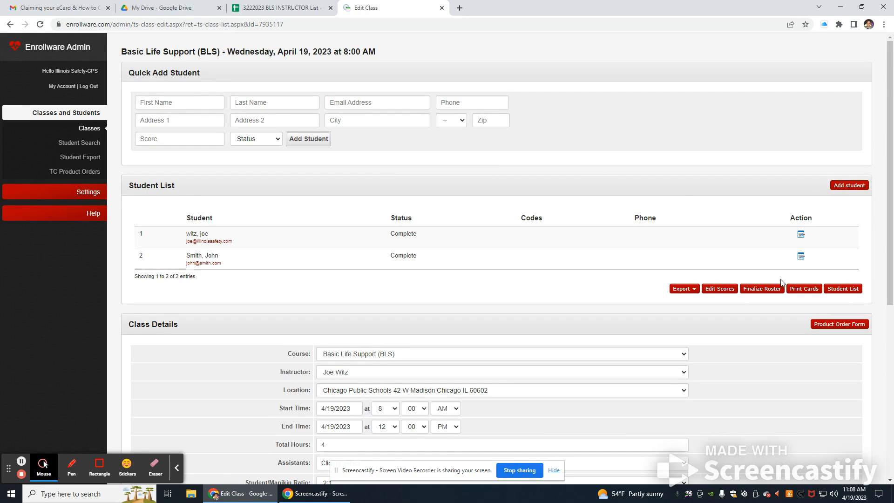
left_click(804, 293)
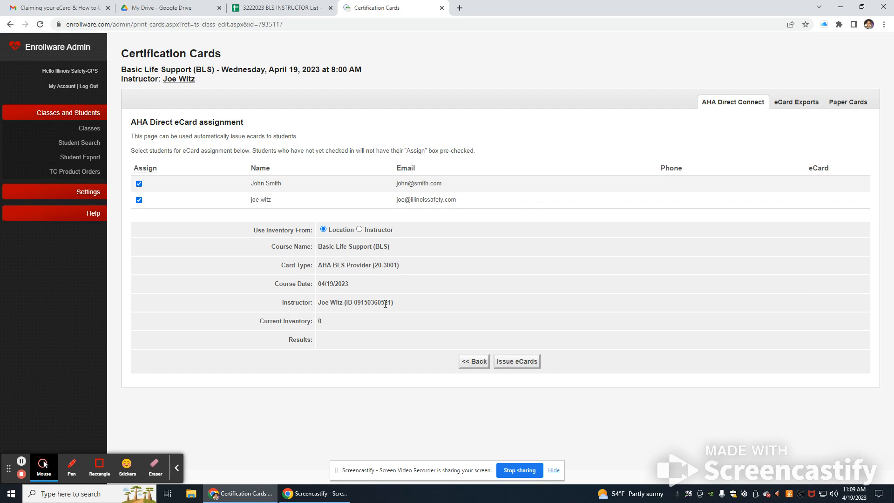
left_click_drag(260, 324, 345, 326)
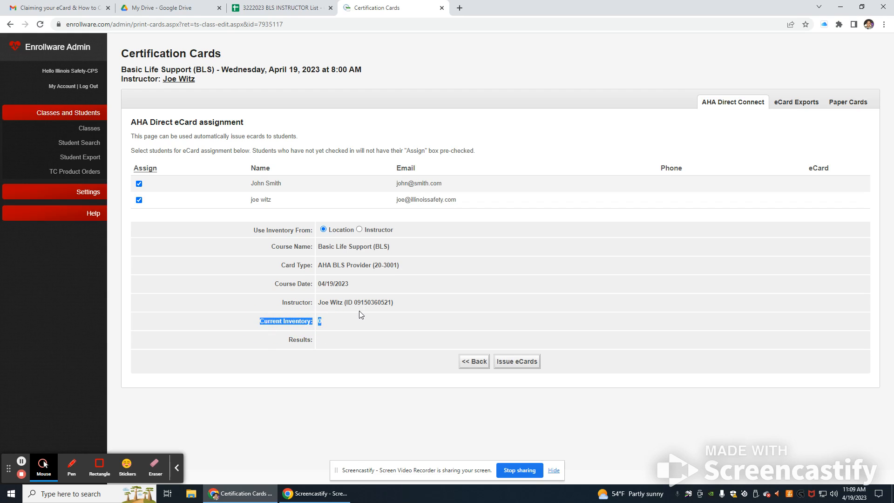
left_click(386, 322)
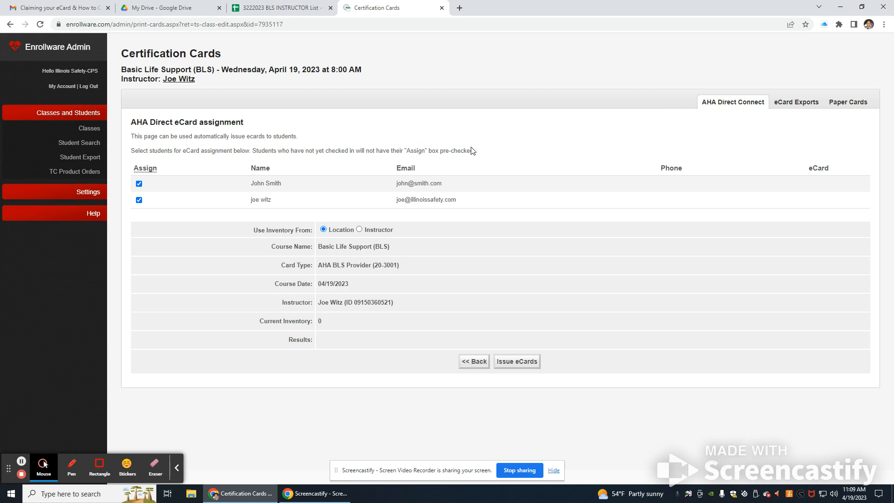
left_click(838, 104)
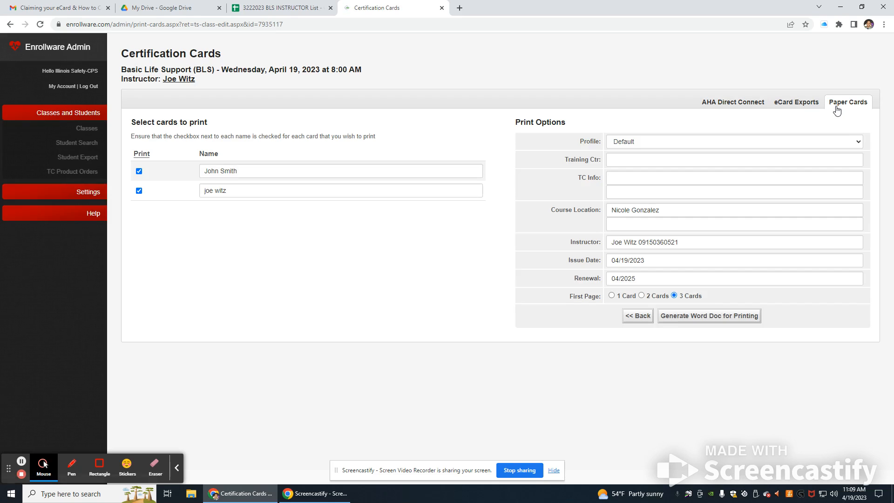
Step: Issue eCards to both students from Instructor inventory, then view the eCard Exports form
left_click(811, 107)
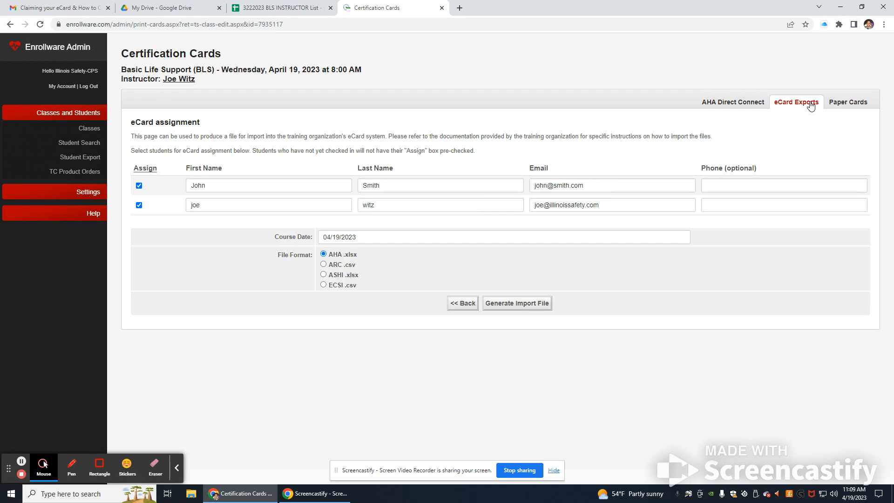
left_click(754, 103)
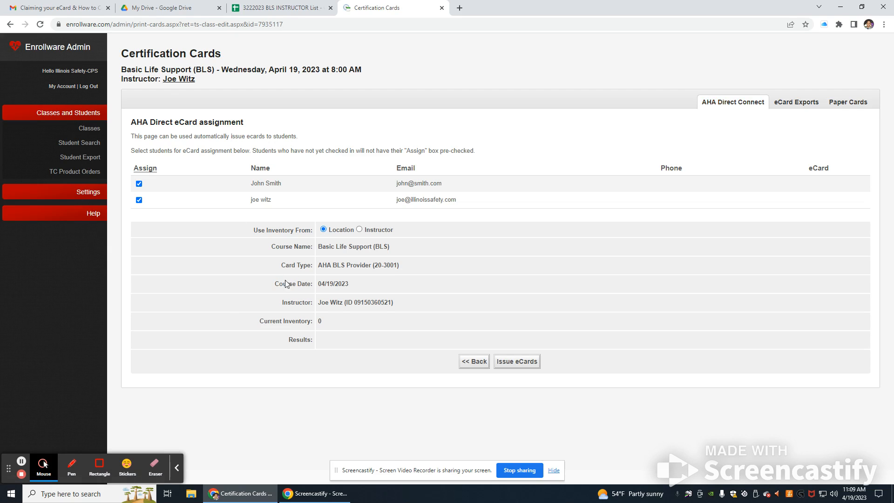
left_click(373, 229)
left_click_drag(337, 322, 260, 324)
left_click(262, 324)
left_click(538, 368)
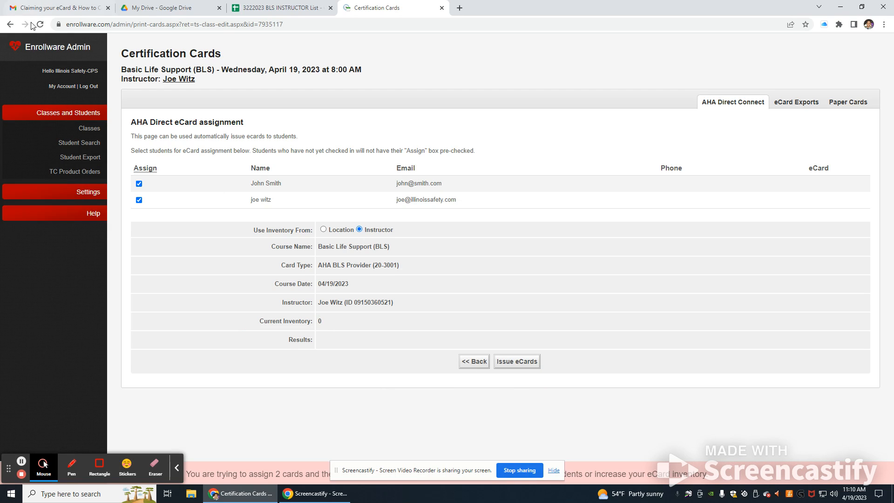
left_click(819, 107)
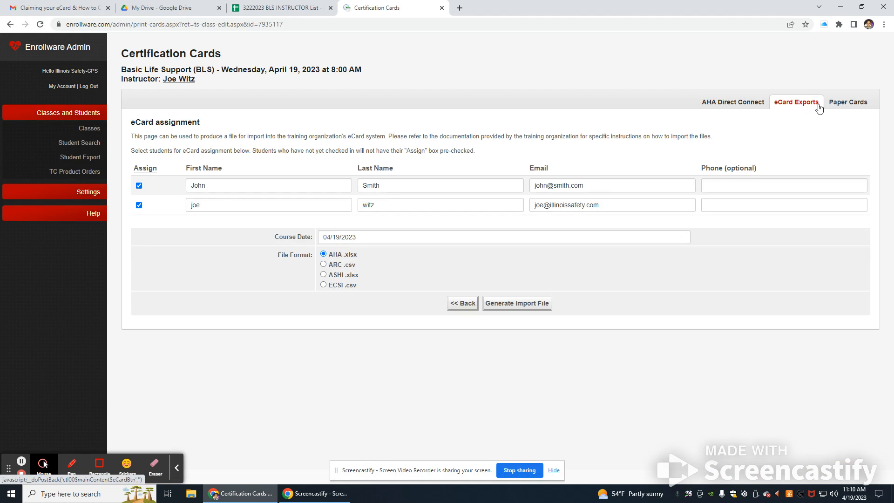
Step: Open My Account to view the instructor's AHA Instructor ID and eCard Key
left_click(64, 87)
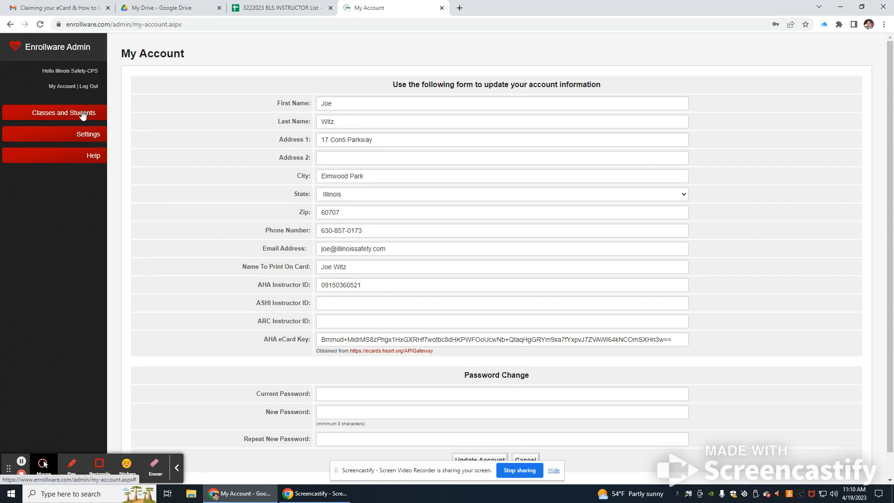
Step: Go to the Classes list, edit class 7935117, and scroll to its Class Details
scroll(305, 198, "down", 1)
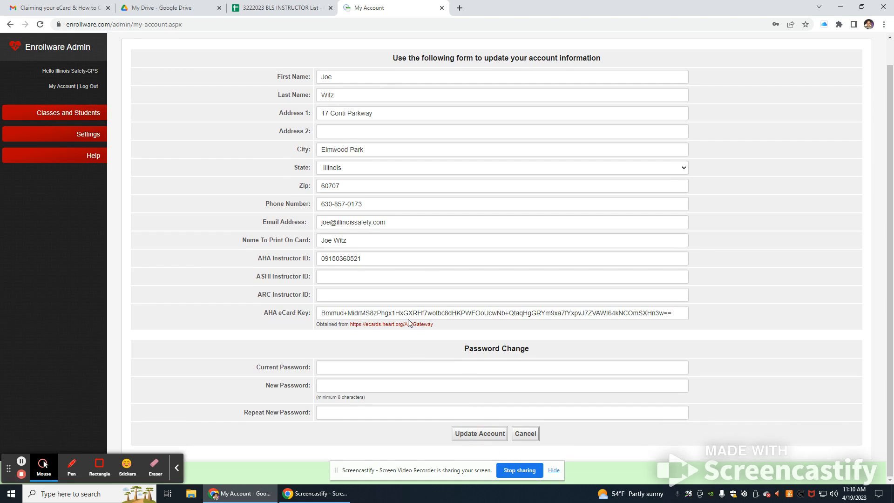
left_click(54, 118)
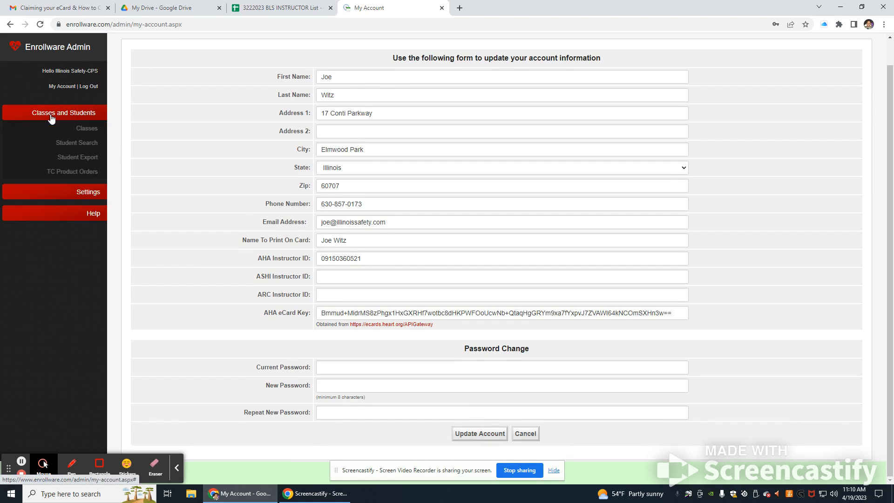
left_click(90, 129)
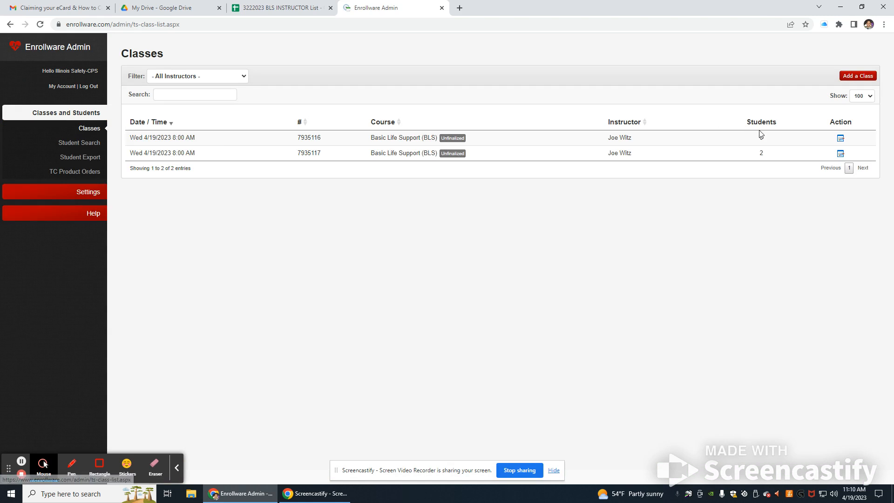
left_click(840, 153)
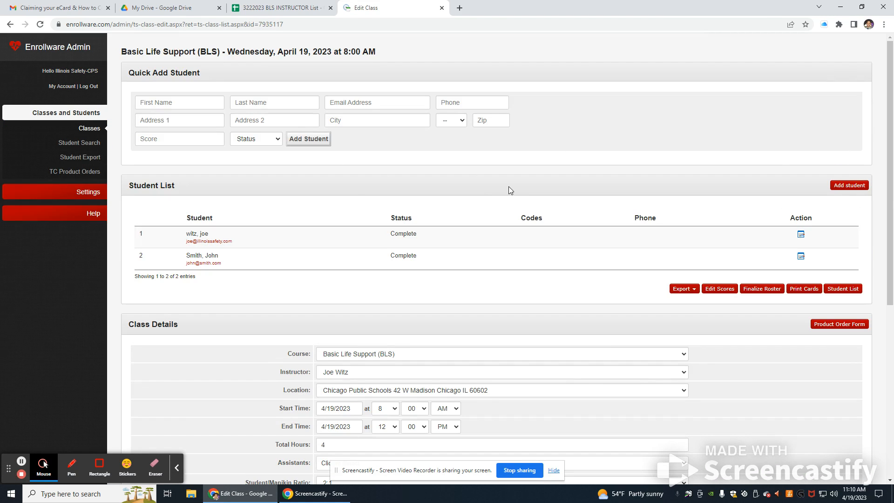
scroll(508, 186, "down", 6)
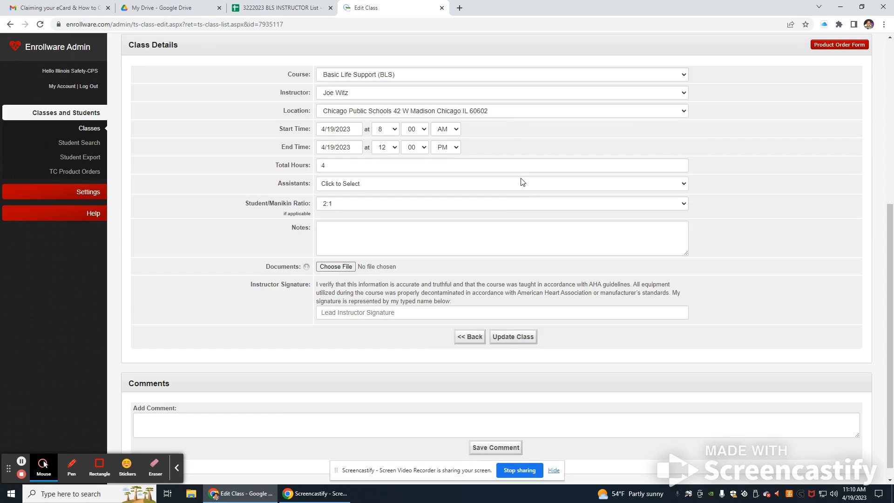